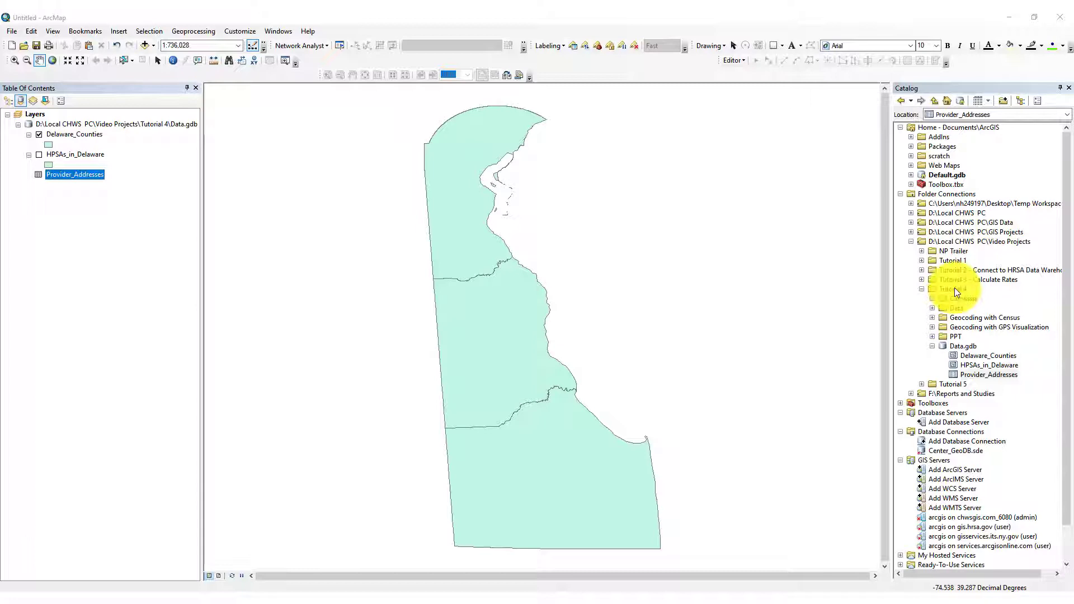
Open the Provider_Addresses attribute table to review its 894 address records
right_click(73, 173)
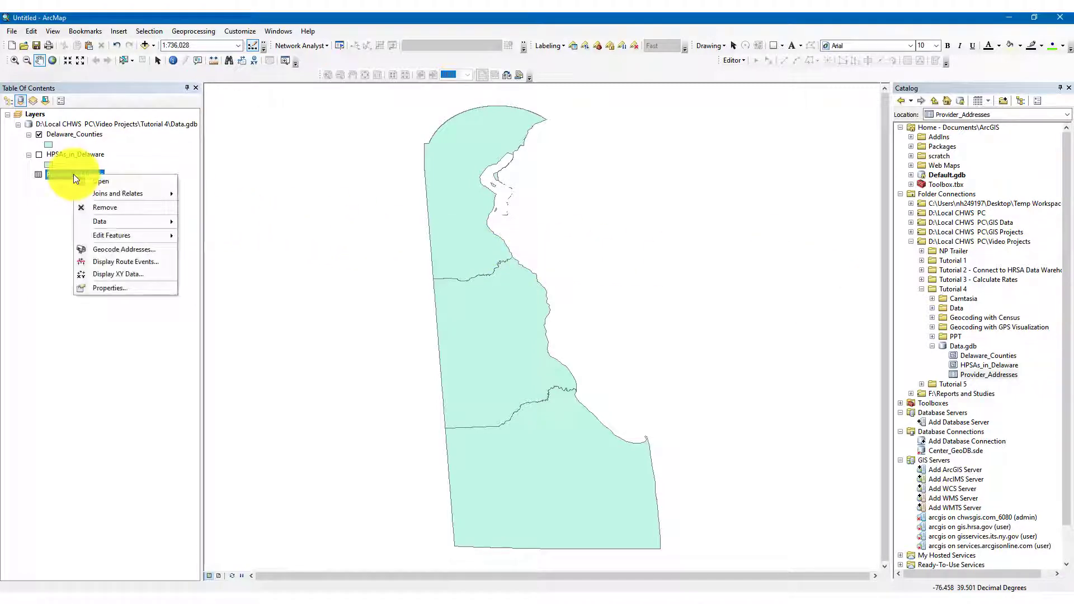
click(99, 182)
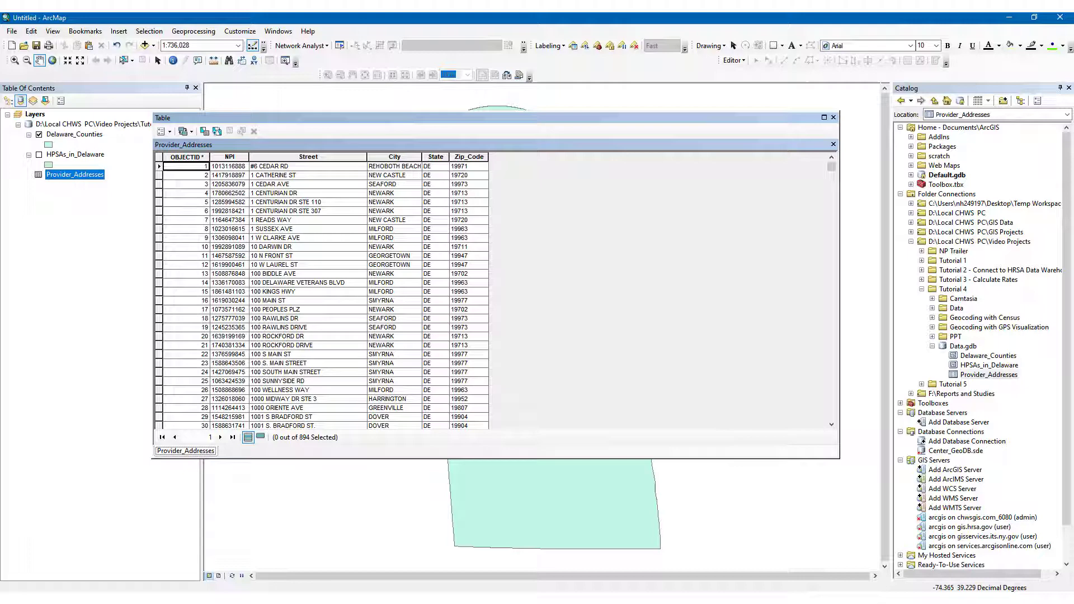
Close the Provider_Addresses table and turn on the Geocoding toolbar from Customize > Toolbars
click(834, 118)
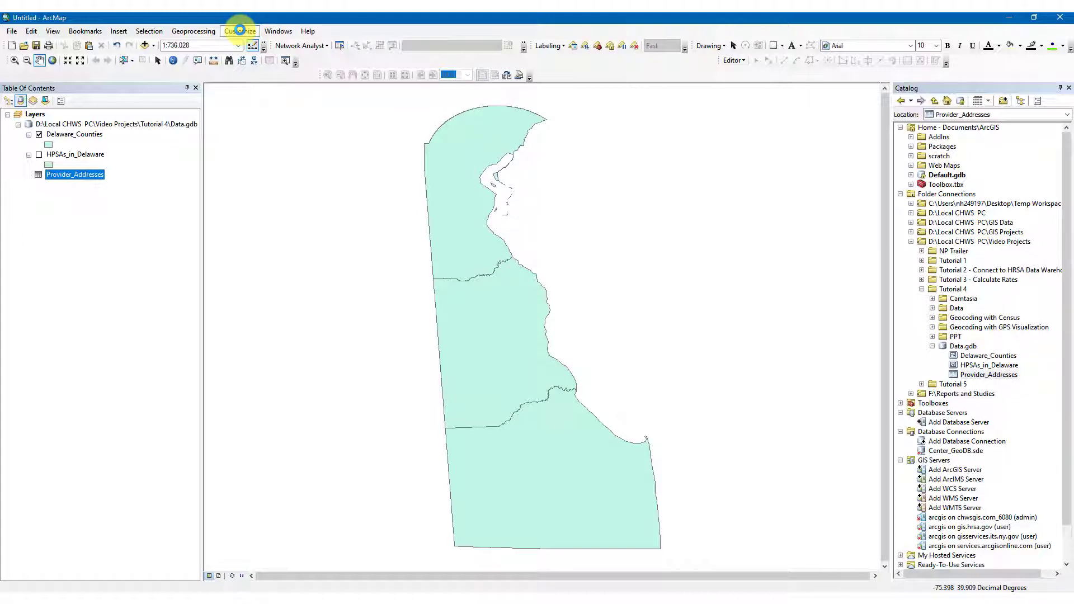
click(240, 32)
mouse_move(250, 43)
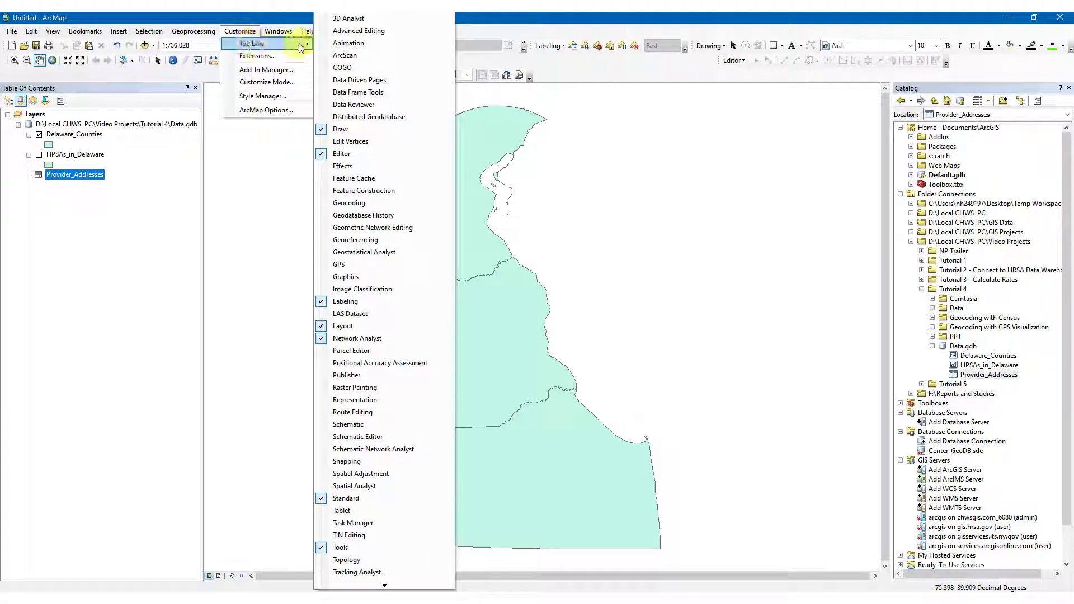
click(348, 203)
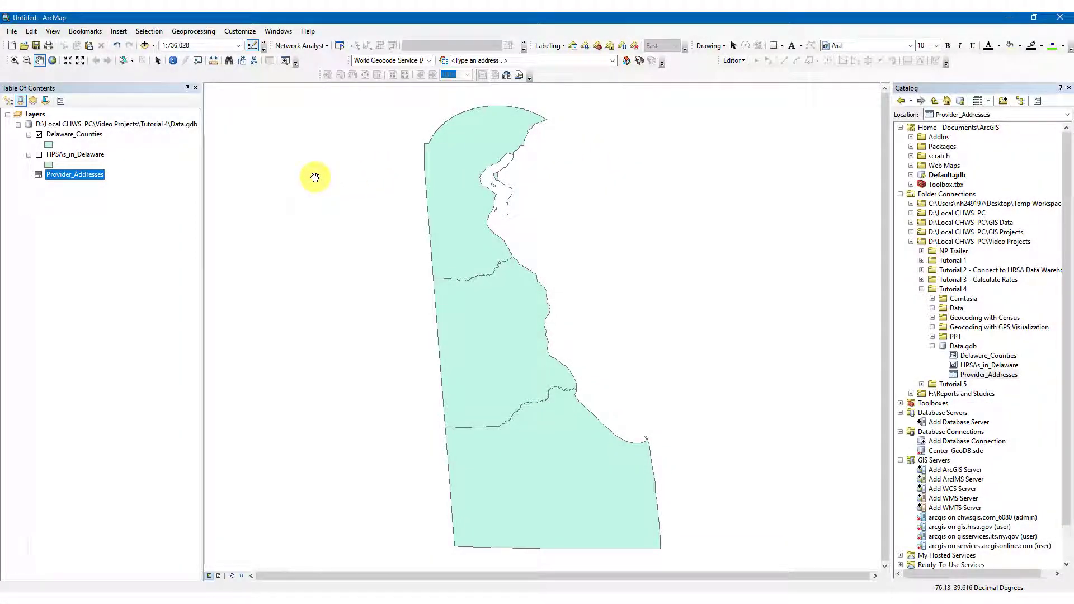
Launch Geocode Addresses on Provider_Addresses using the Delaware Address Locator added from Data.gdb
right_click(87, 176)
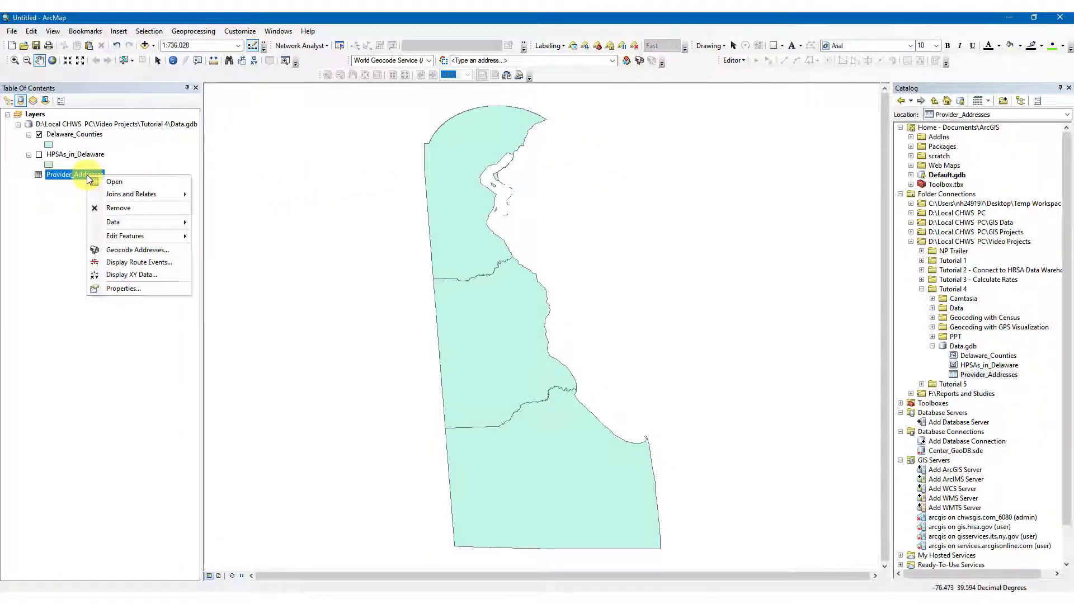
click(171, 249)
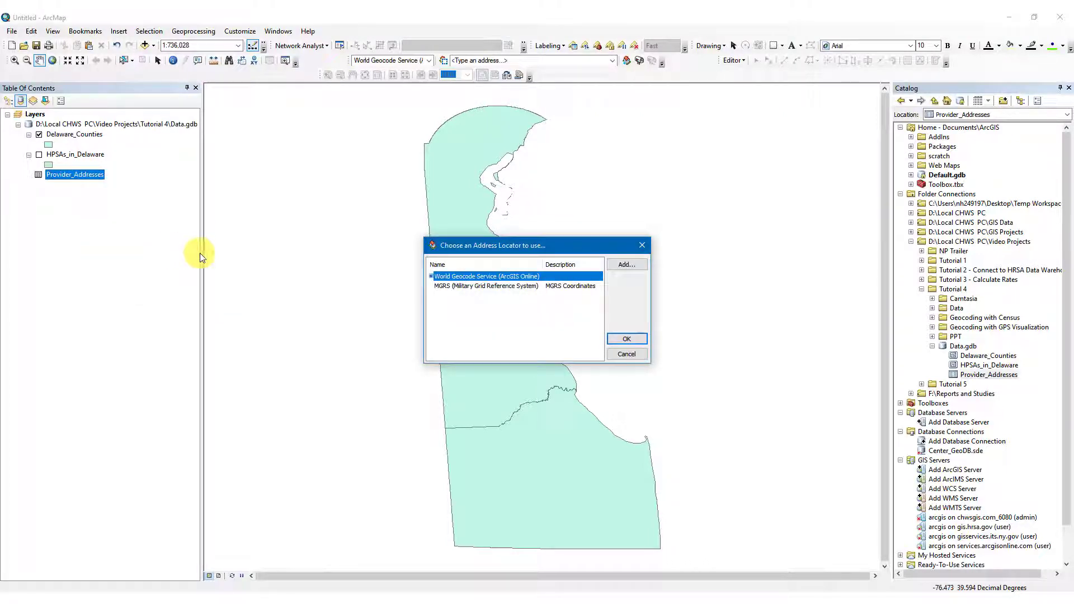
click(619, 265)
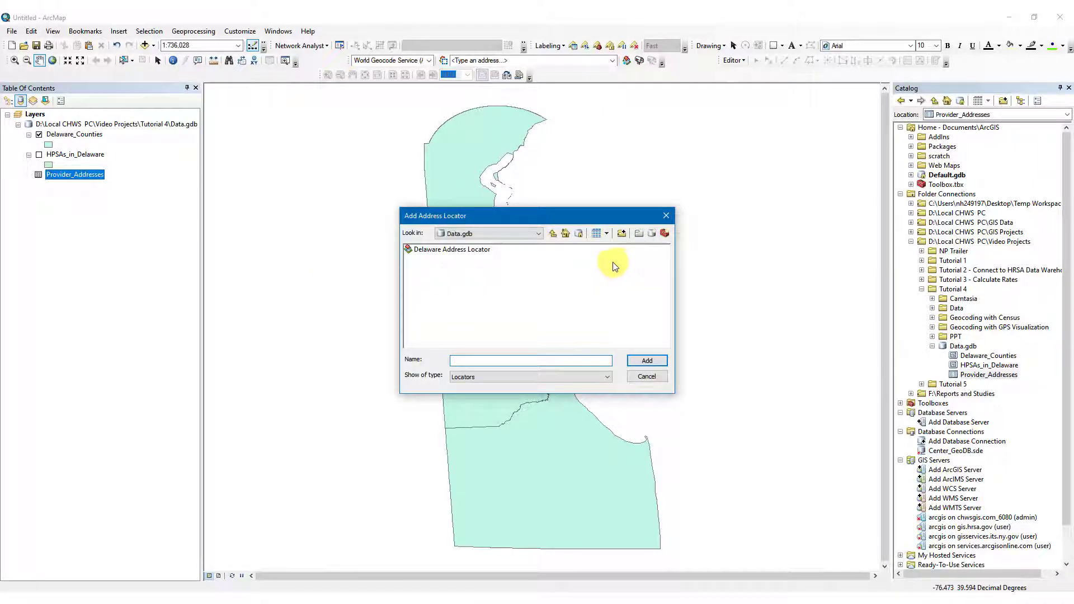
click(440, 250)
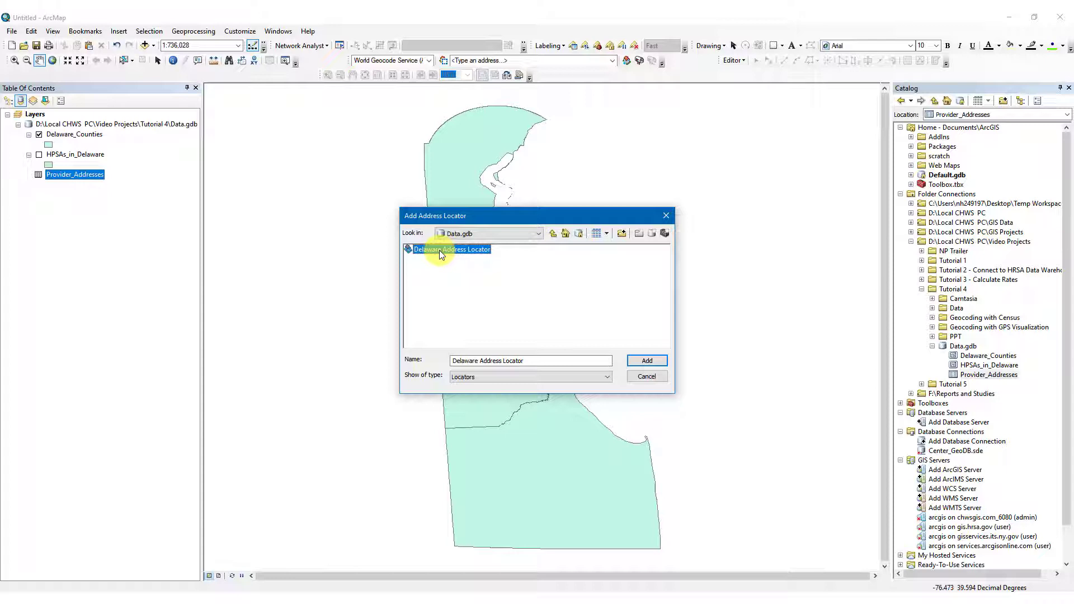
click(645, 360)
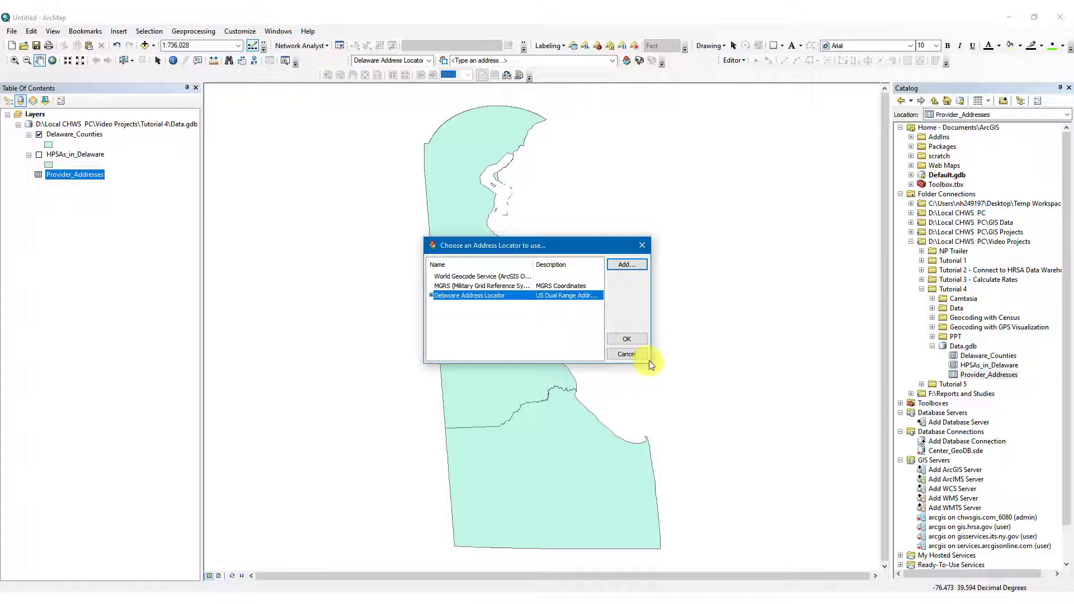
click(632, 338)
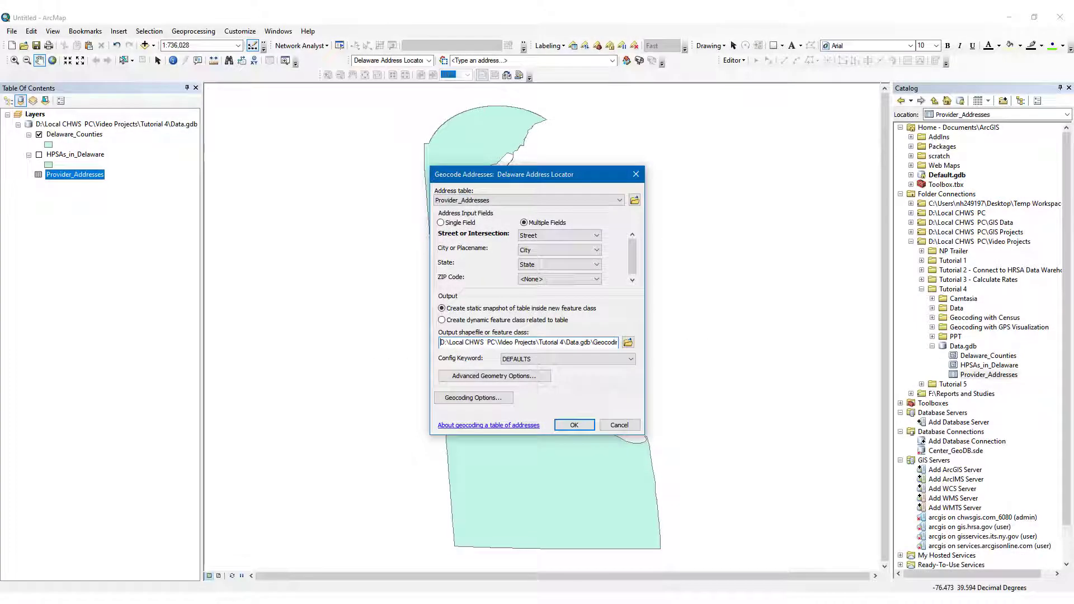
Map Provider_Addresses fields to Street, City and Zip_Code, and output to Geocoding_Result in Data.gdb
click(618, 200)
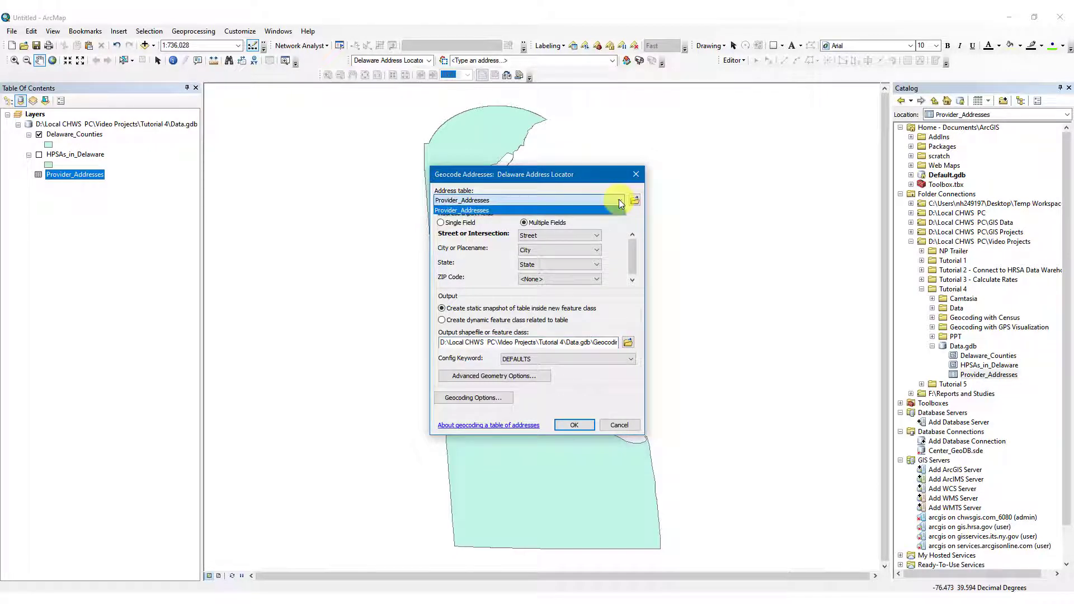
click(619, 200)
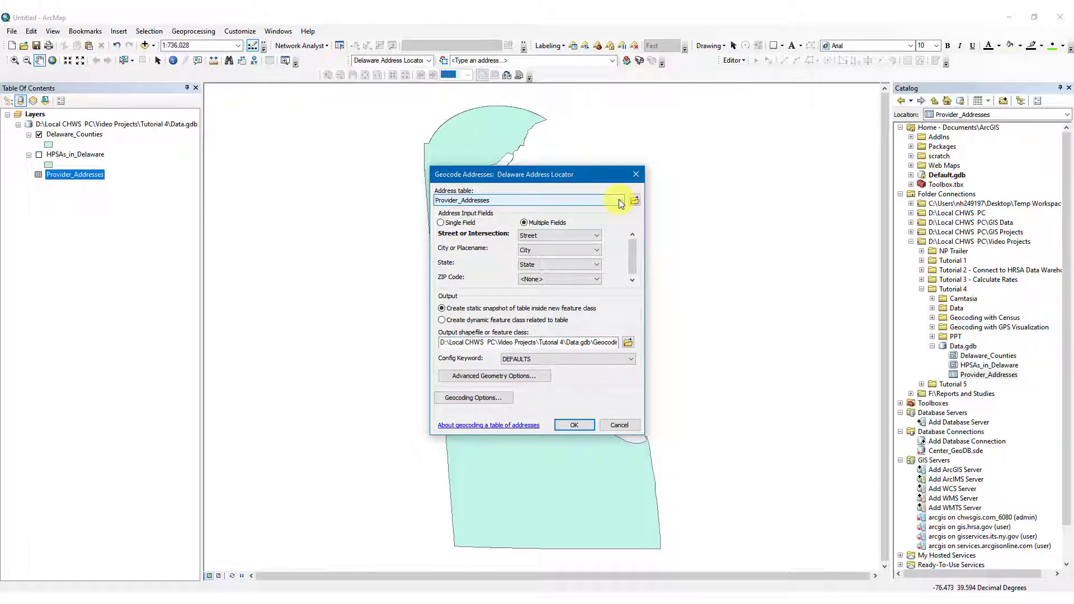
click(596, 237)
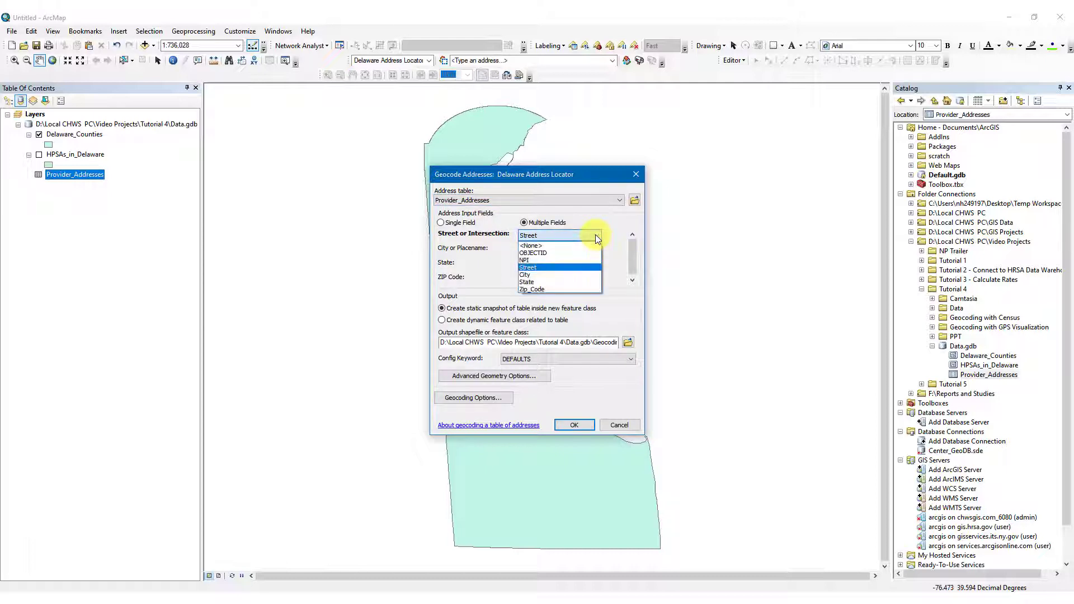
click(595, 233)
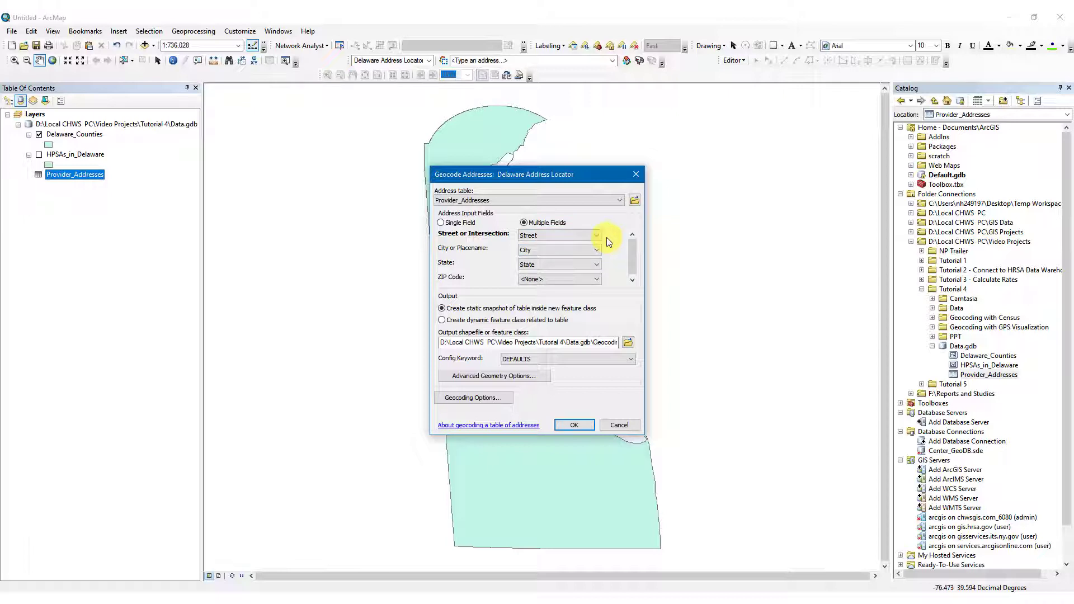
click(597, 250)
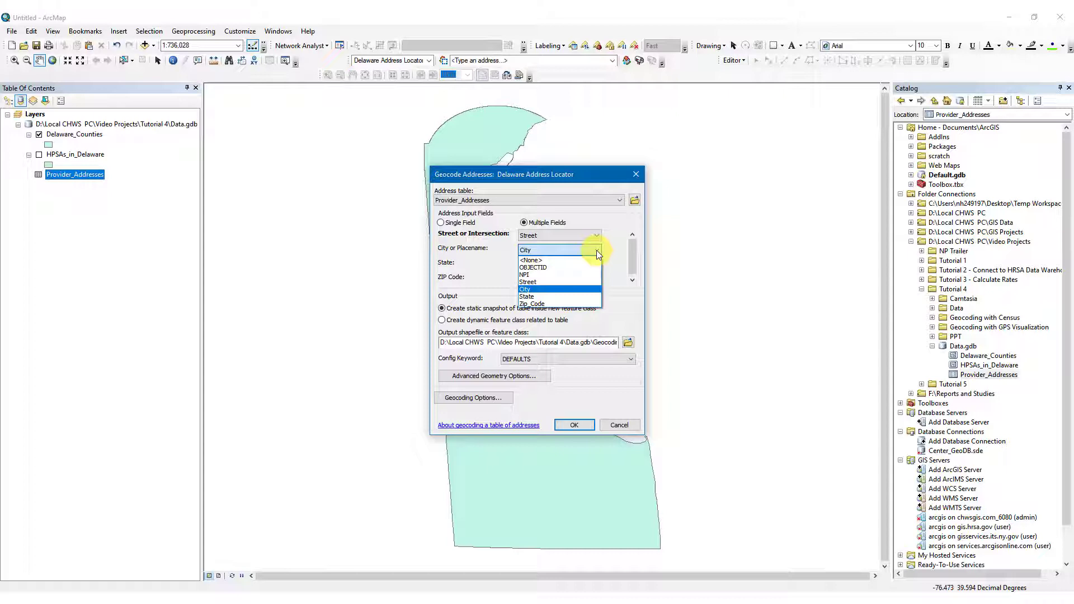
click(596, 250)
click(595, 277)
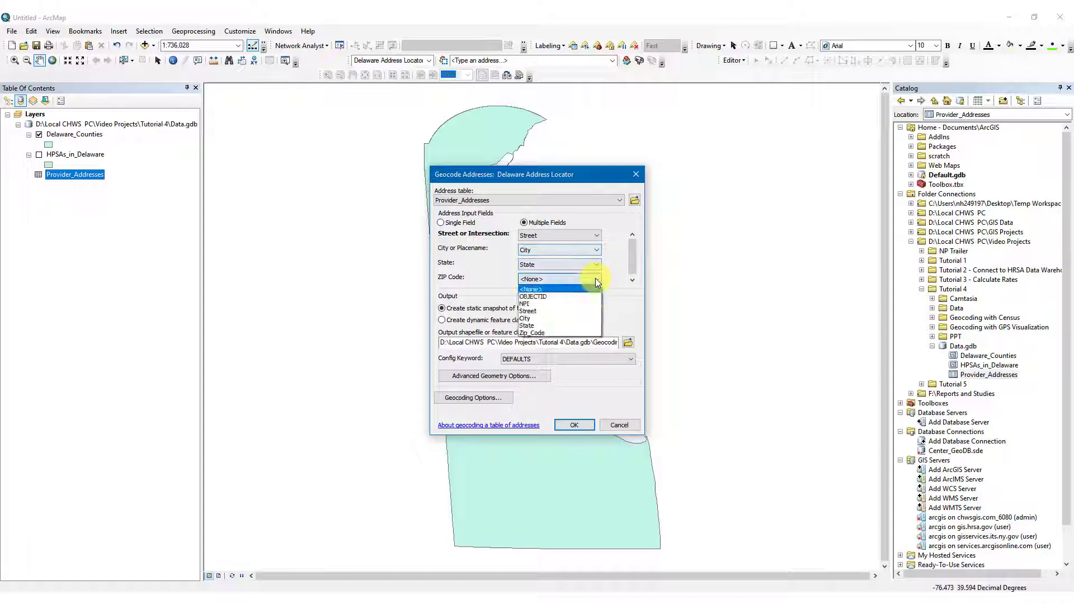
click(583, 333)
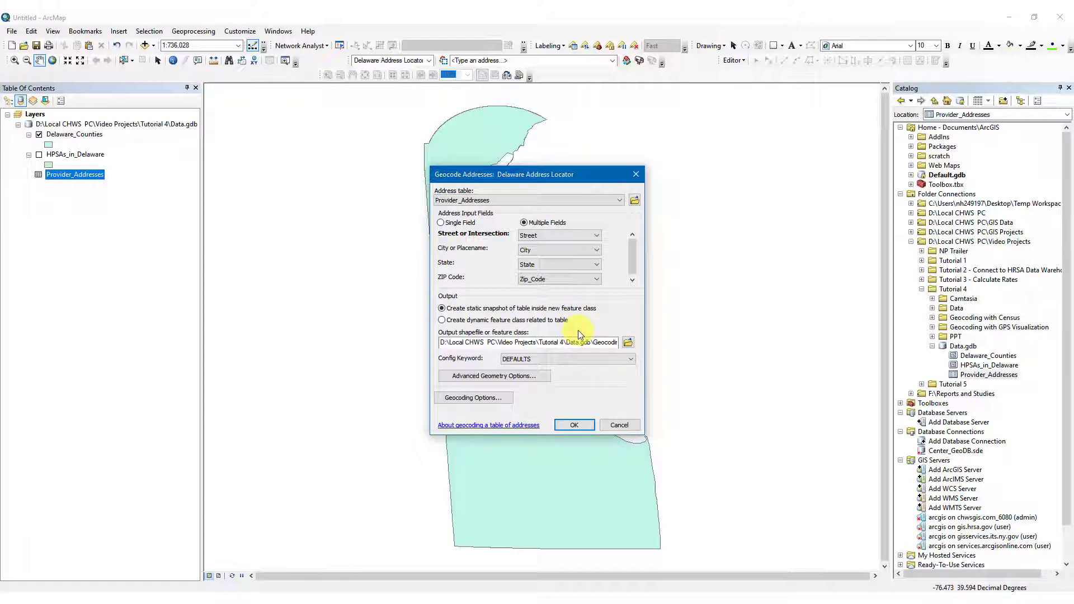
click(628, 342)
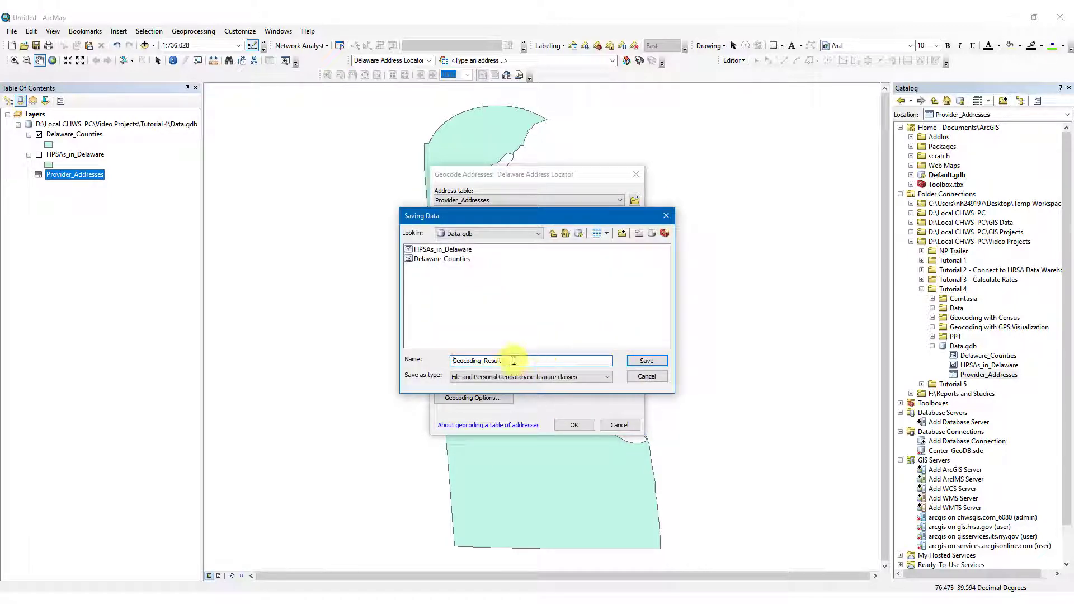
click(645, 363)
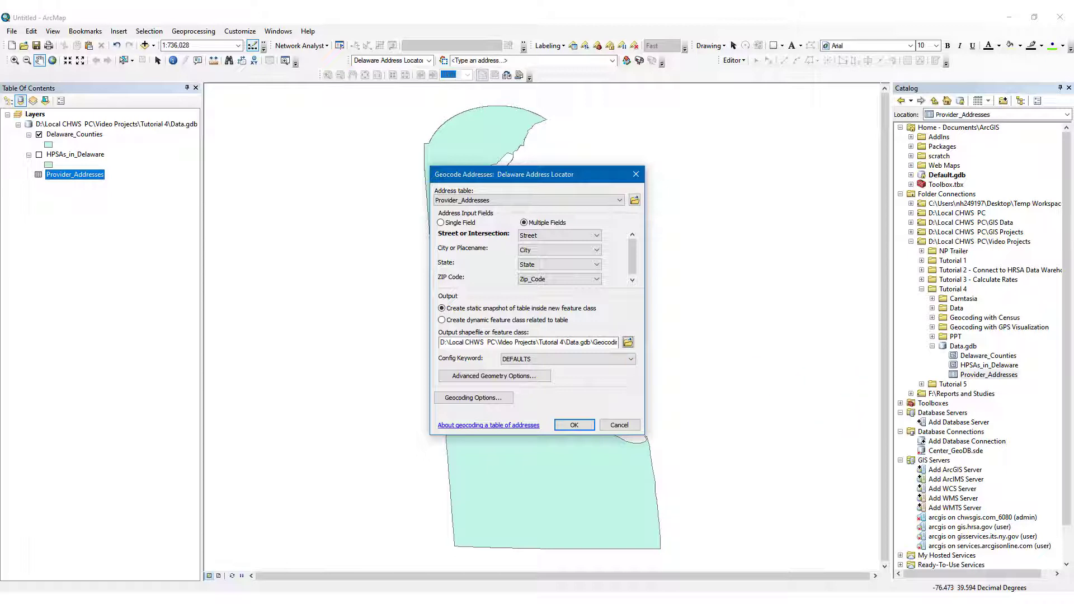
Open Geocoding Options to view spelling sensitivity 80, candidate score 75 and match score 85
click(502, 399)
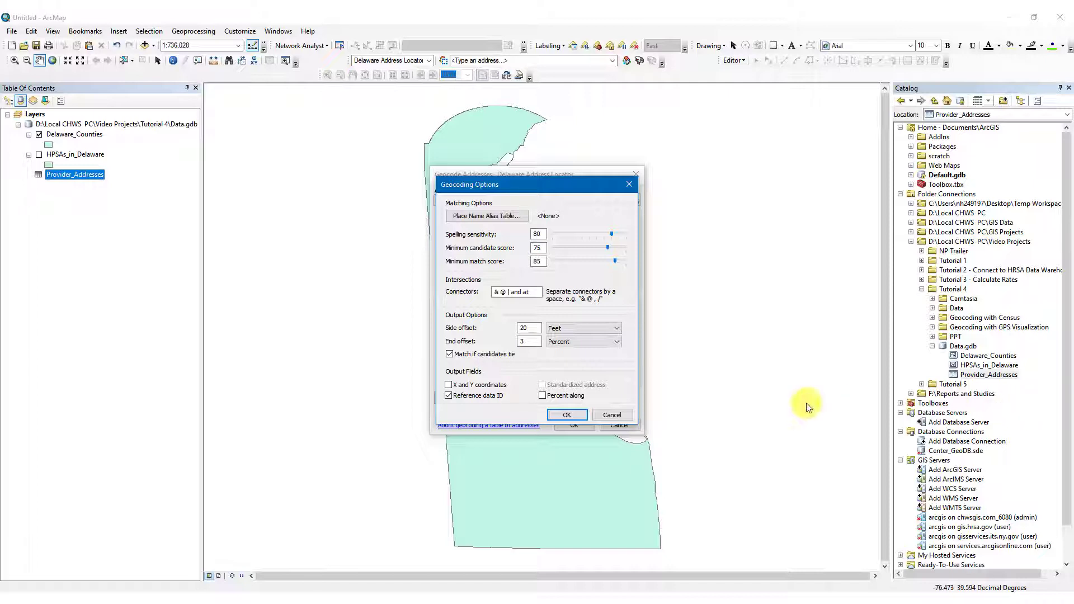
Run the geocode, yielding 751 matched, 13 tied and 130 unmatched addresses
click(567, 415)
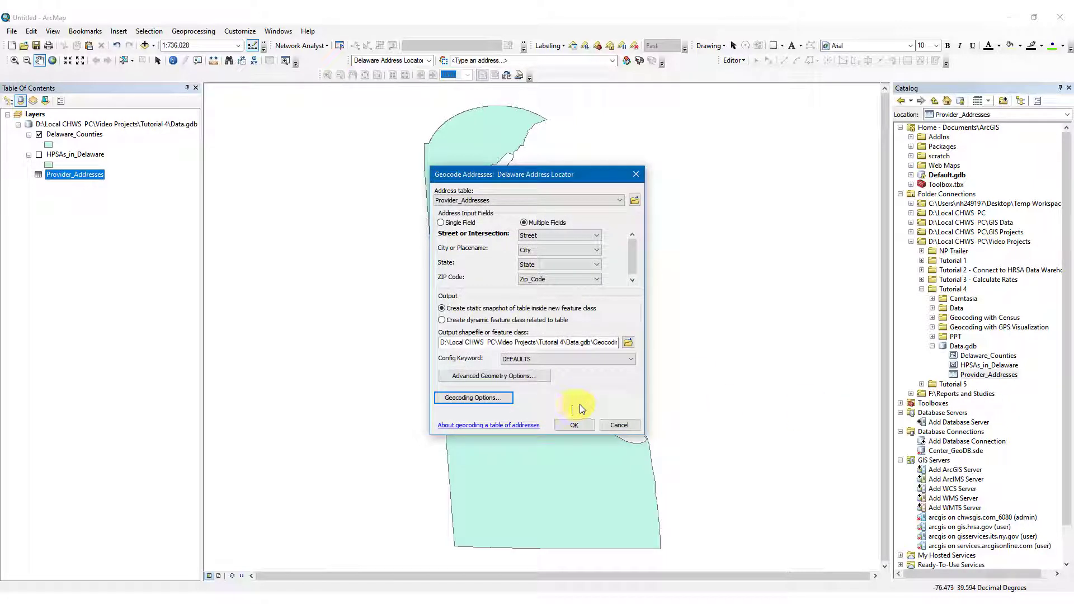
click(577, 426)
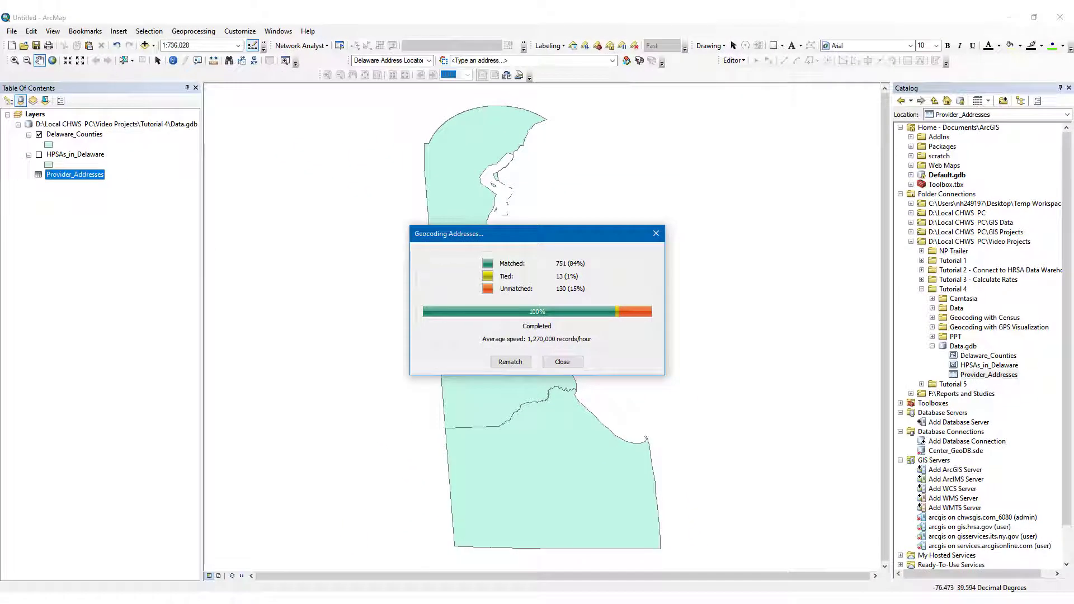
Open Interactive Rematch to list the 130 unmatched Geocoding_Result addresses
click(509, 361)
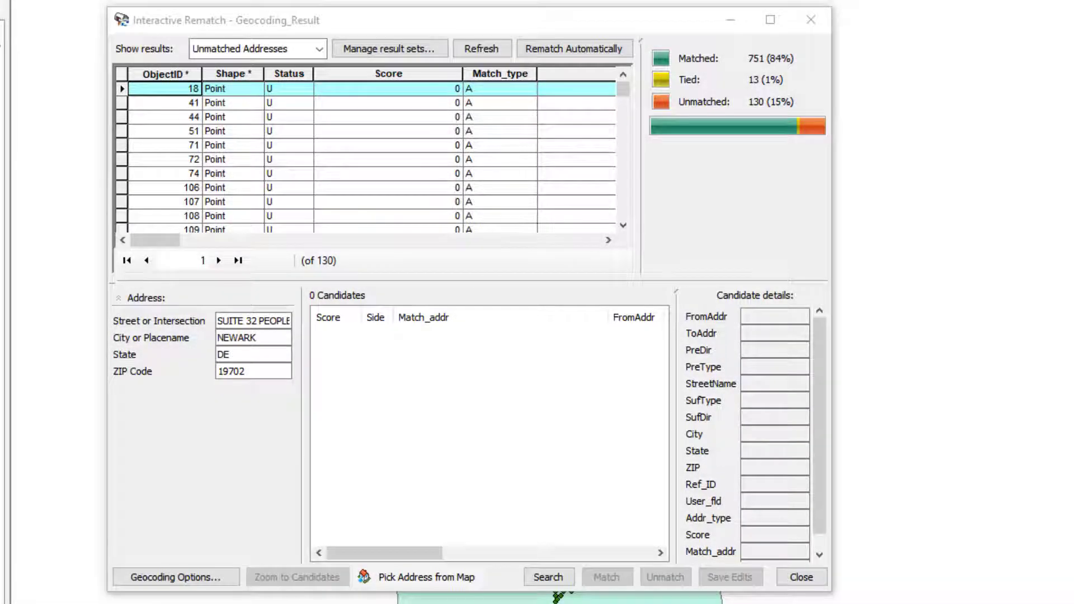
click(121, 103)
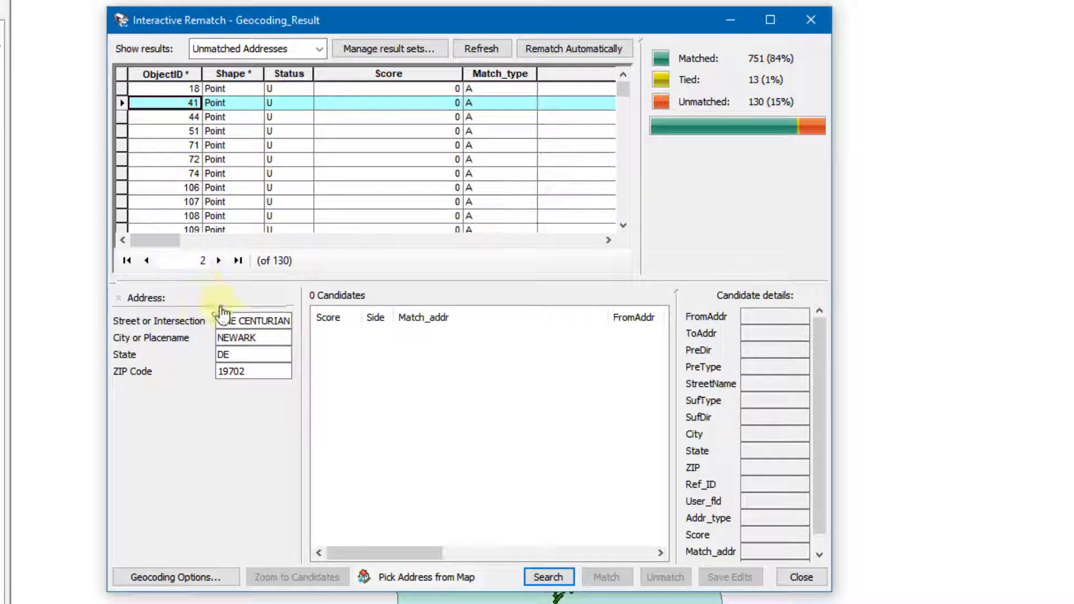
mouse_move(238, 320)
mouse_down()
mouse_move(227, 320)
mouse_move(237, 321)
mouse_up()
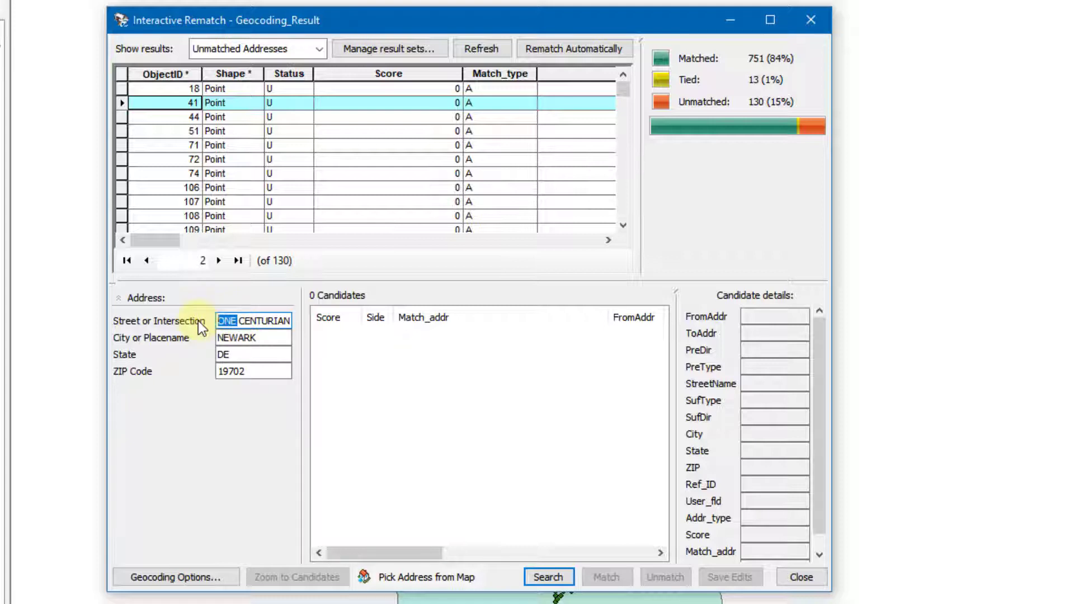
text(1)
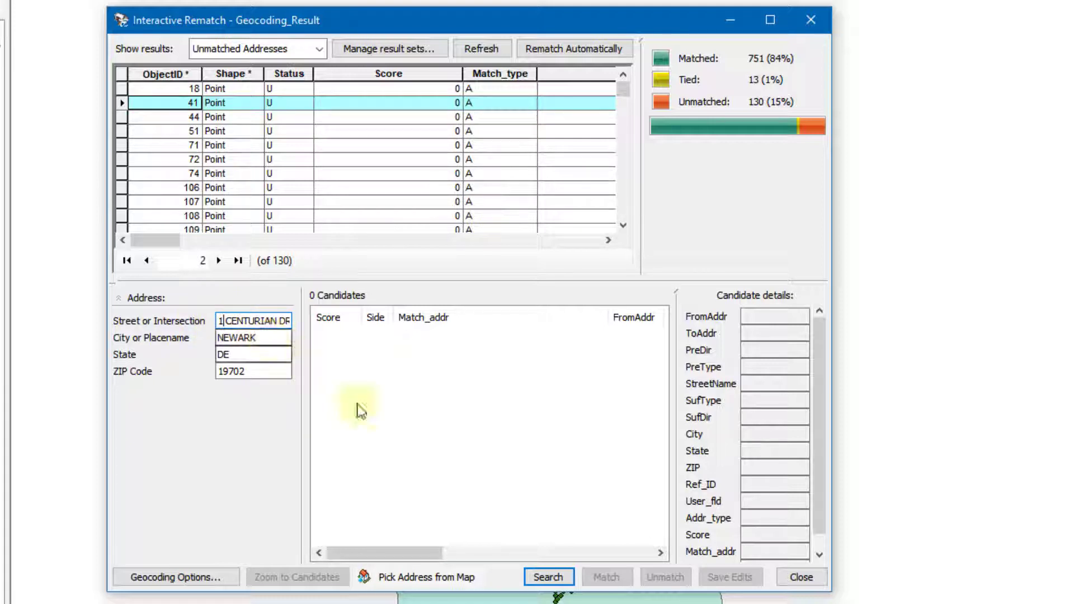
click(547, 576)
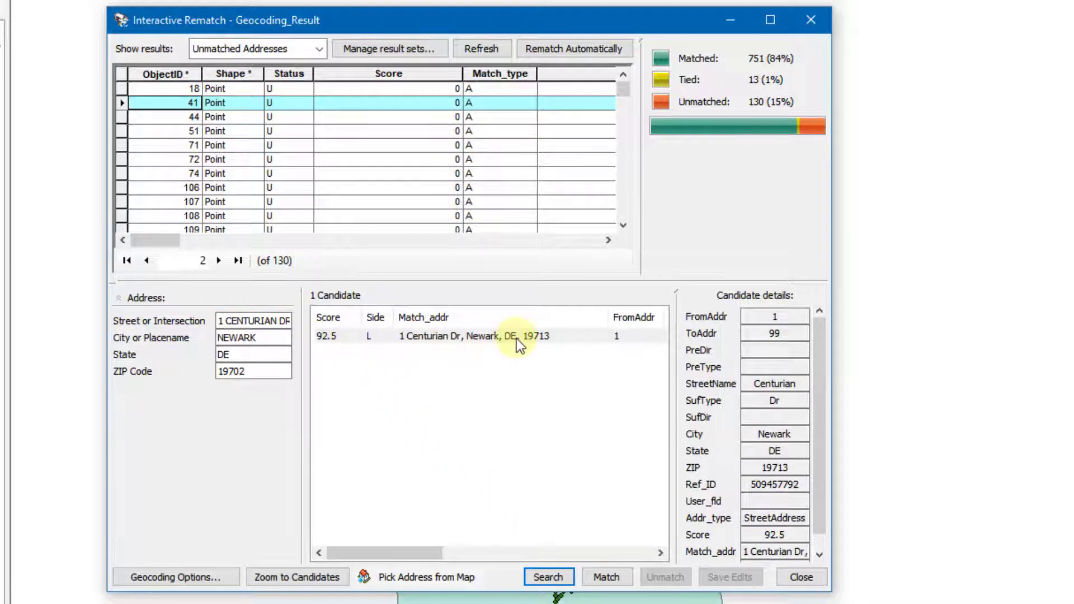
click(608, 577)
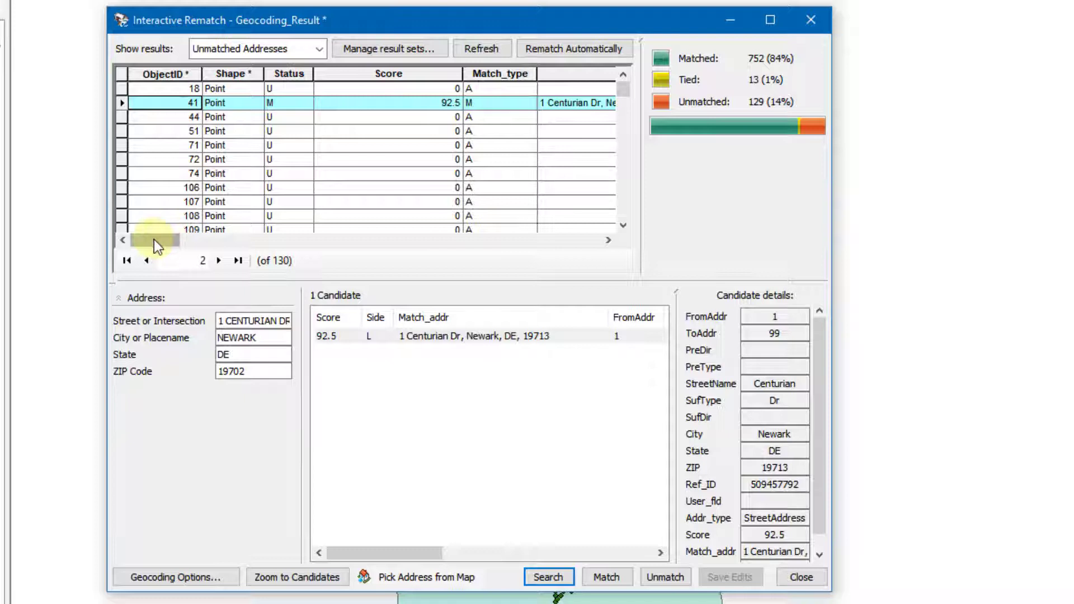
mouse_move(154, 239)
mouse_down()
mouse_move(264, 237)
mouse_move(134, 233)
mouse_up()
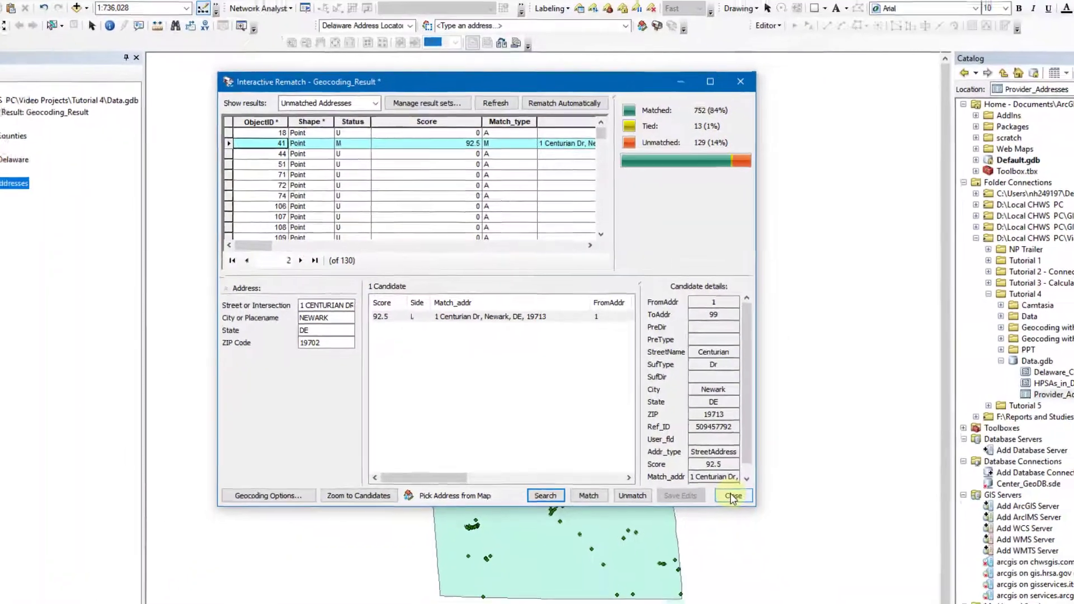
Close Interactive Rematch, zoom out to all three Delaware counties, and select the Geocoding Result layer
click(731, 496)
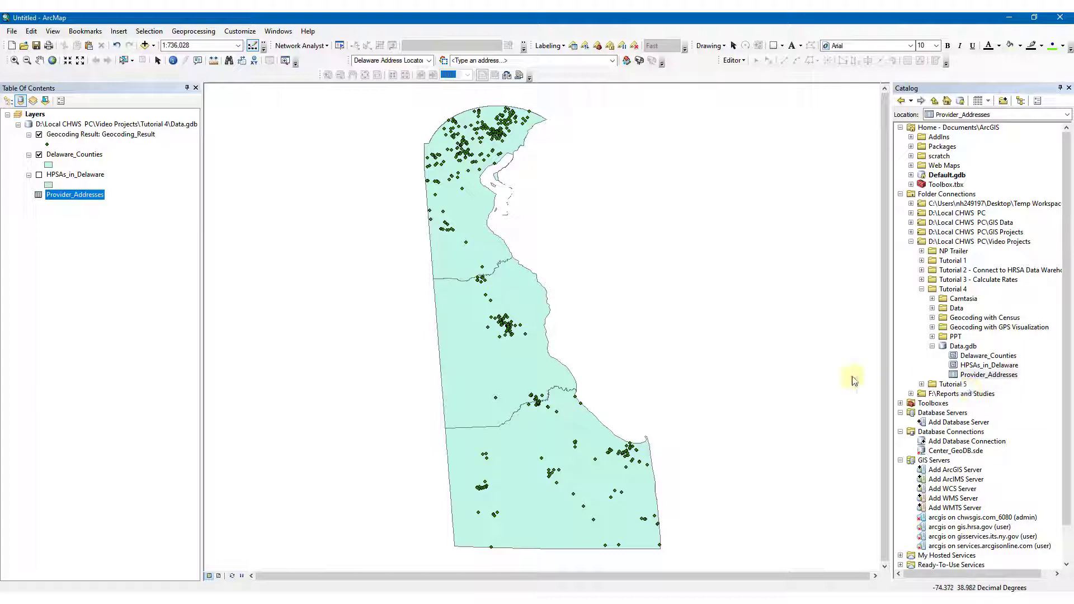
click(42, 60)
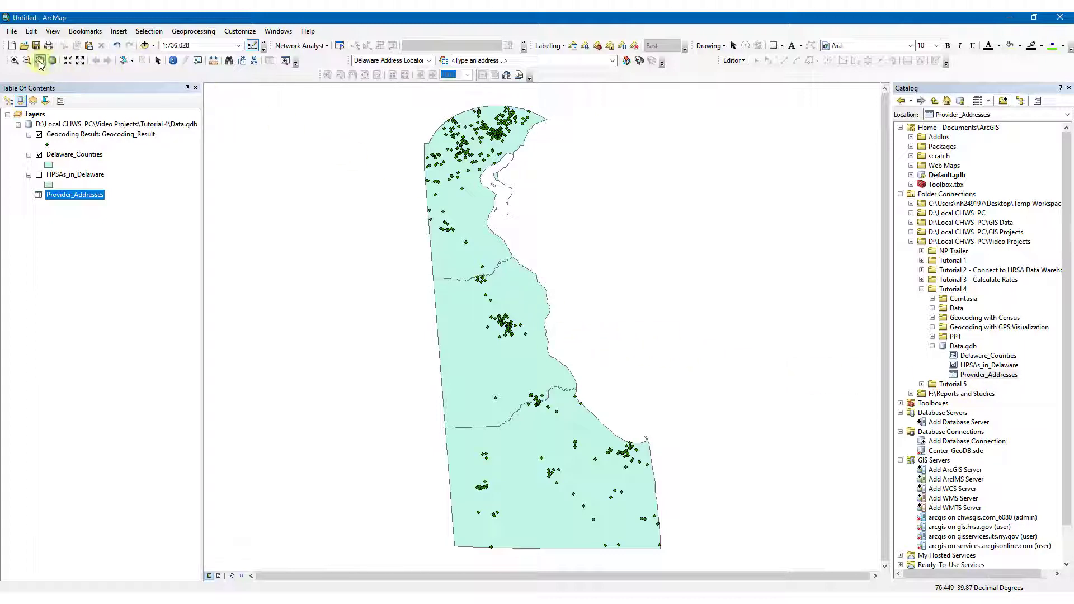
scroll(557, 342, up, 2)
scroll(558, 343, up, 1)
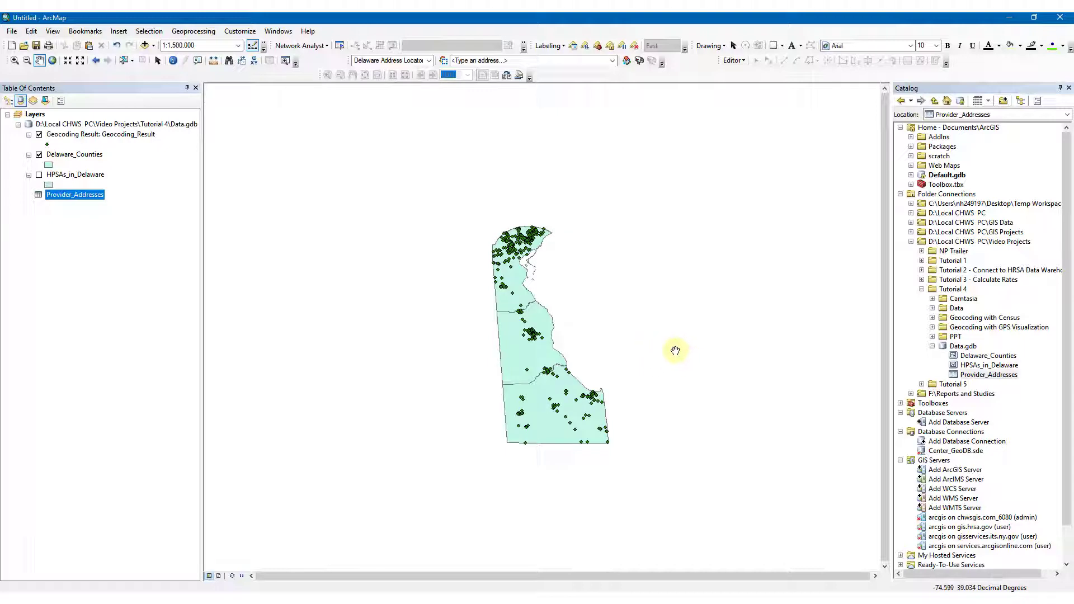
click(72, 138)
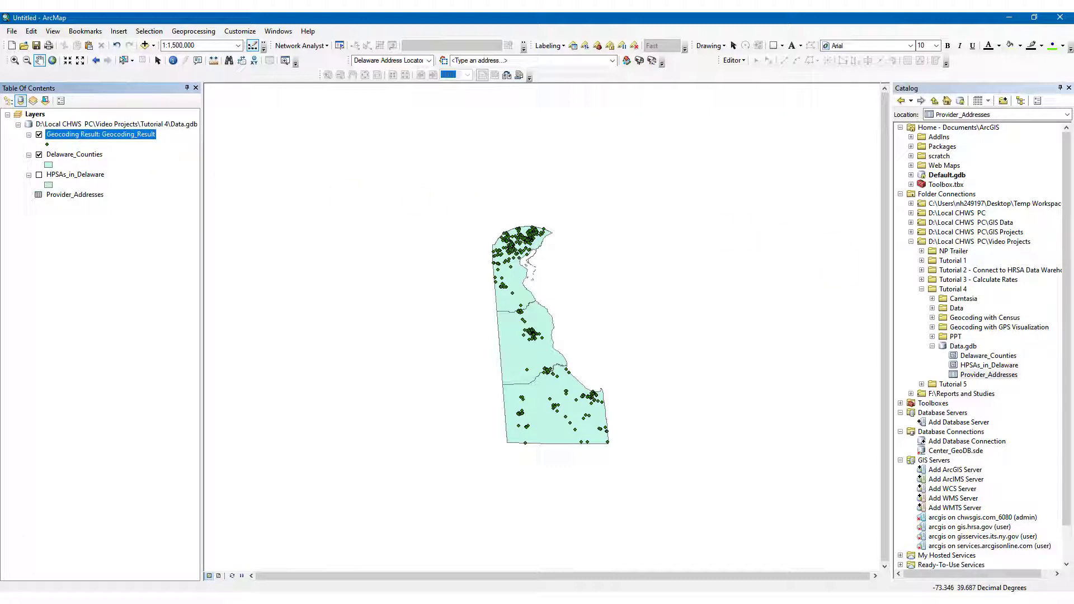
Open the Geocoding_Result attribute table and scroll across its Status, Score and Match_addr columns
right_click(87, 135)
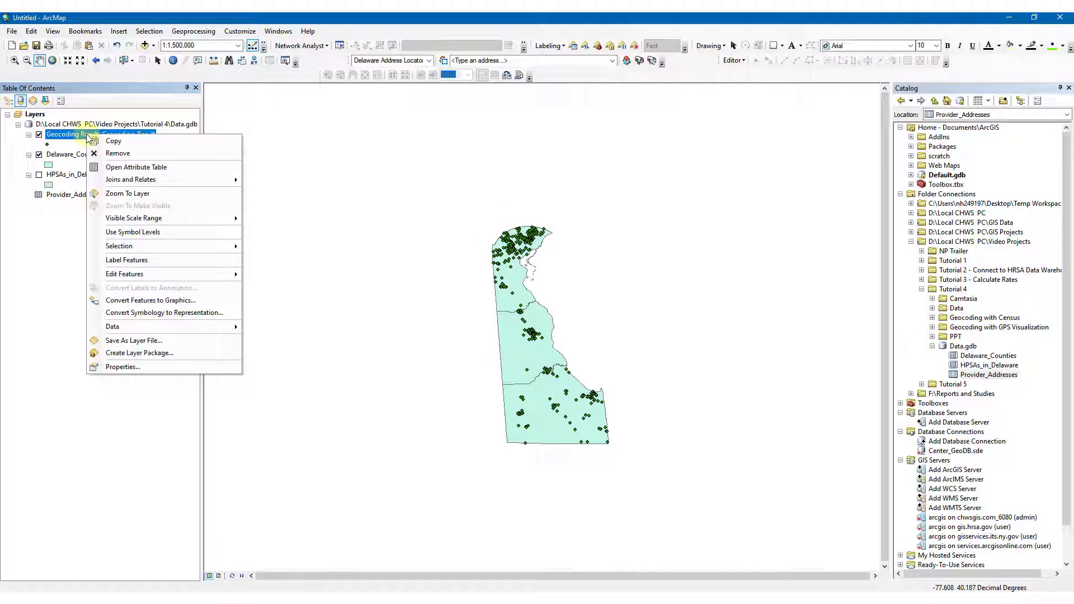
click(105, 167)
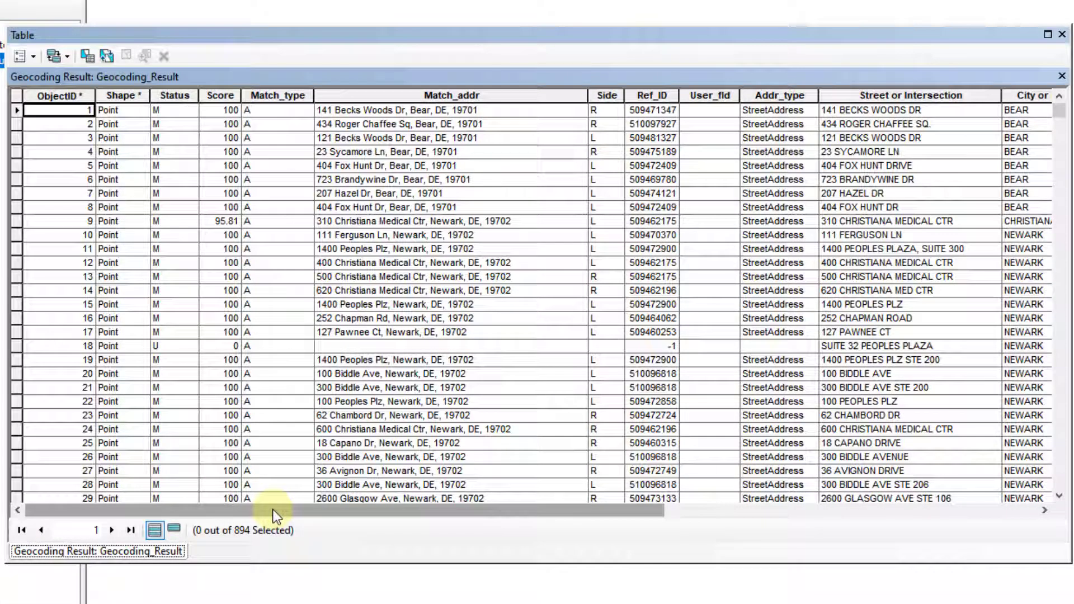
drag(273, 509, 632, 516)
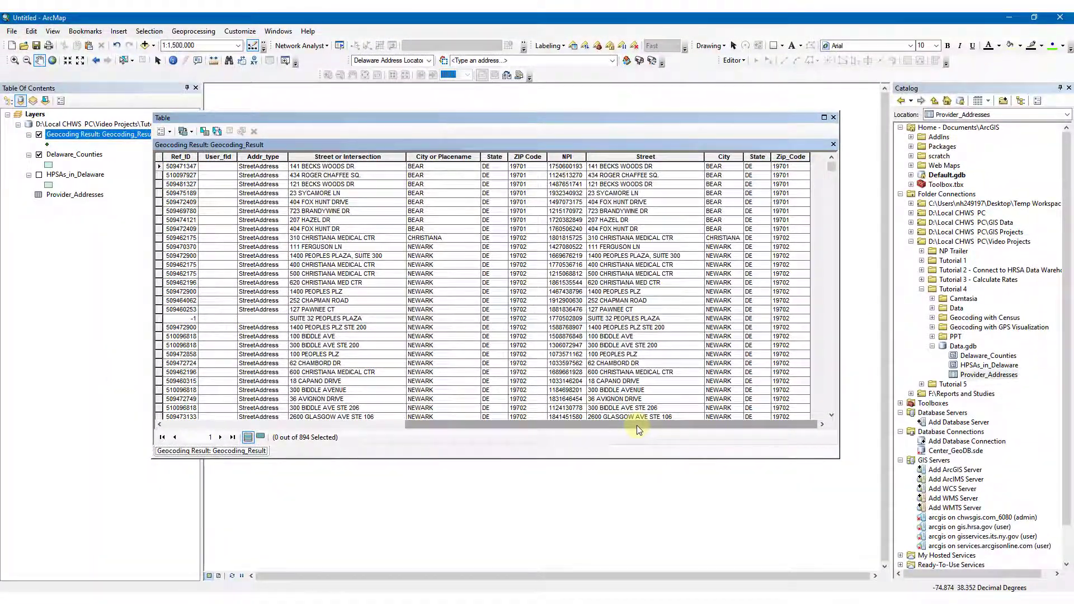
drag(636, 425, 393, 425)
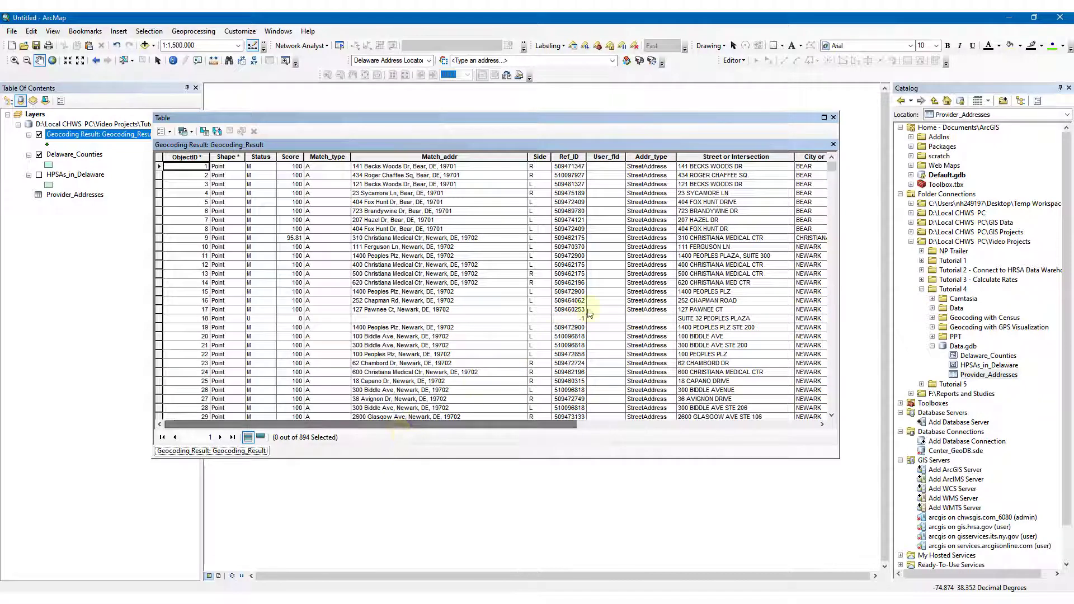
Close the attribute table, show HPSAs_in_Delaware instead of Delaware_Counties, and zoom in on the points
click(833, 117)
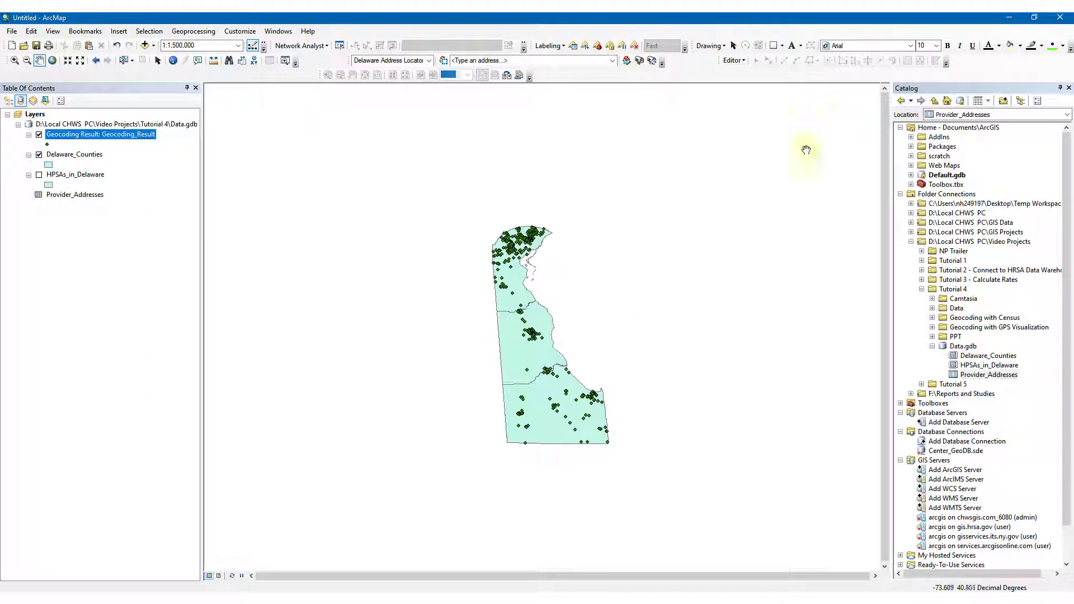
click(39, 174)
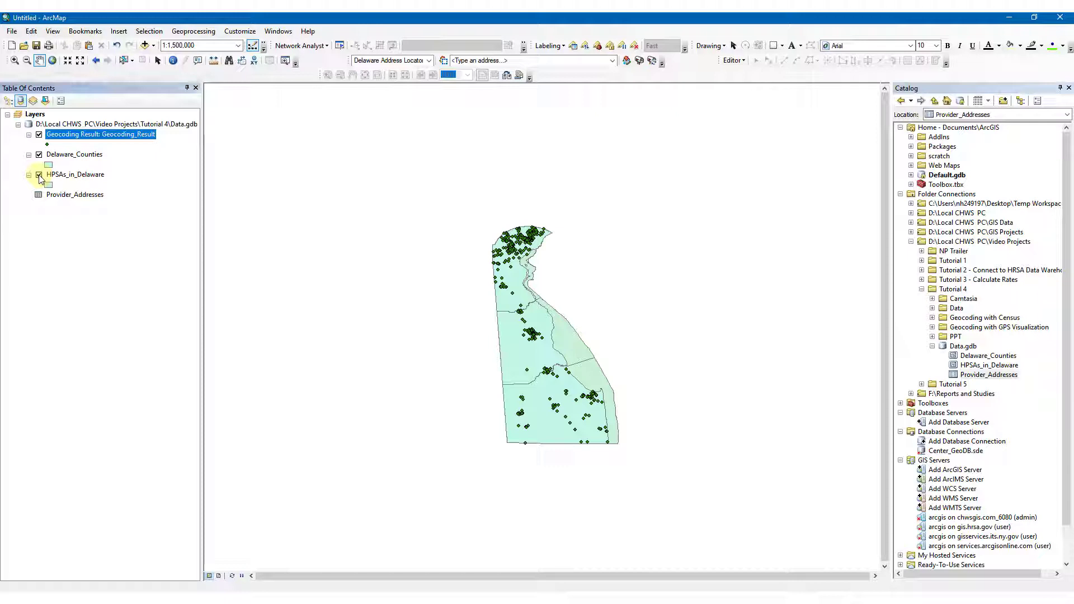
click(39, 154)
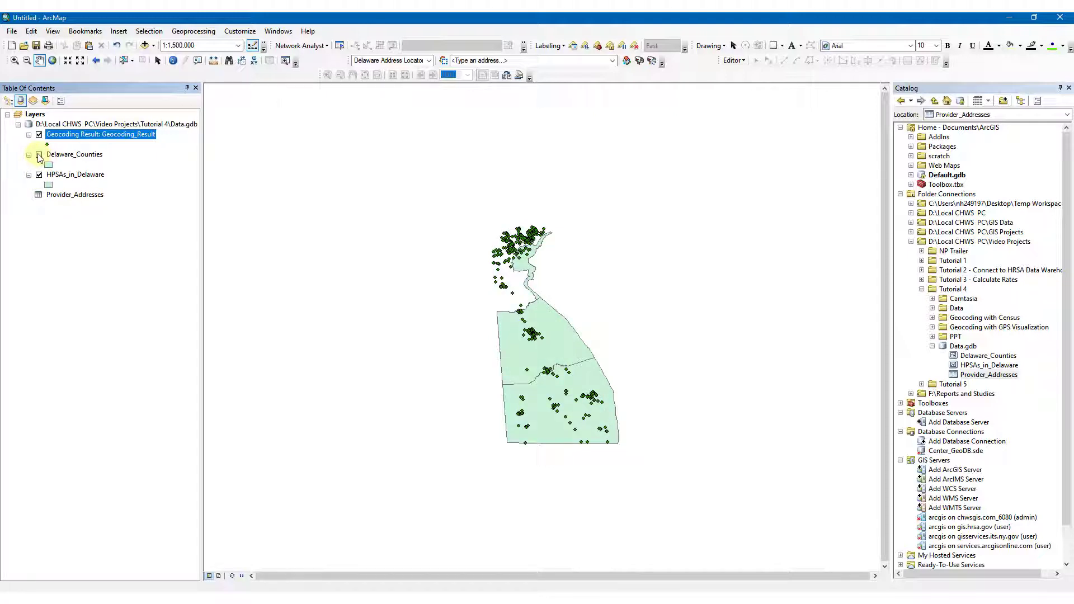
scroll(531, 288, up, 2)
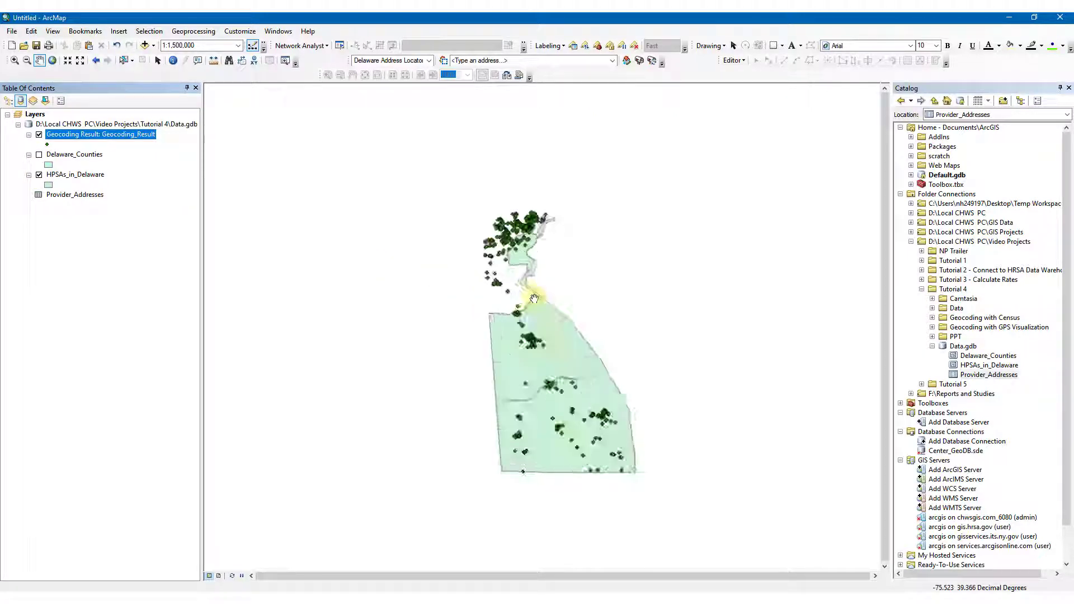
scroll(511, 230, up, 3)
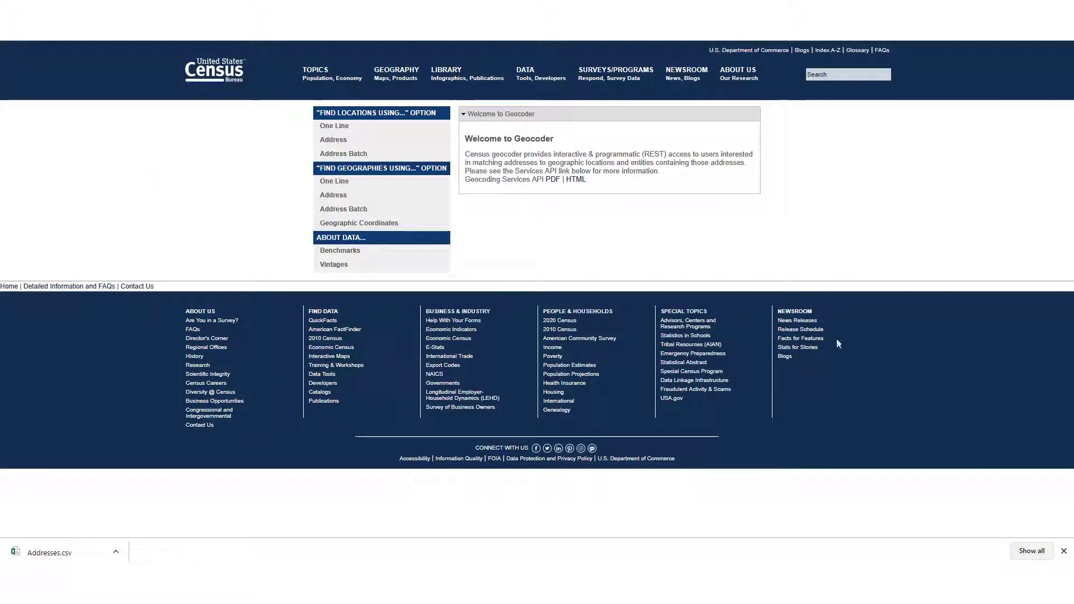
Choose Address Batch under Find Geographies Using in the Census Geocoder
click(351, 210)
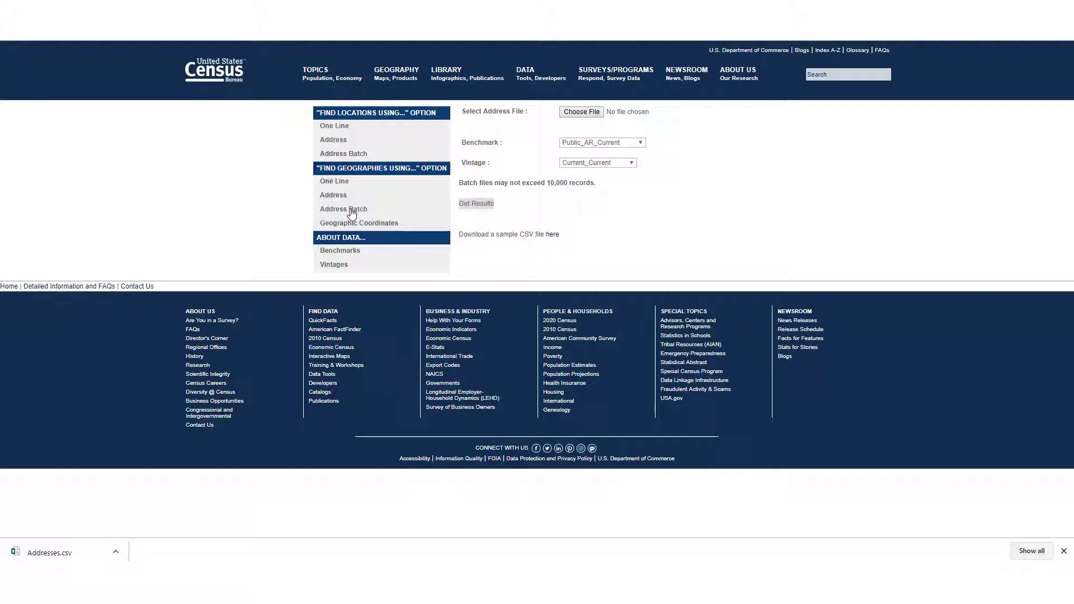